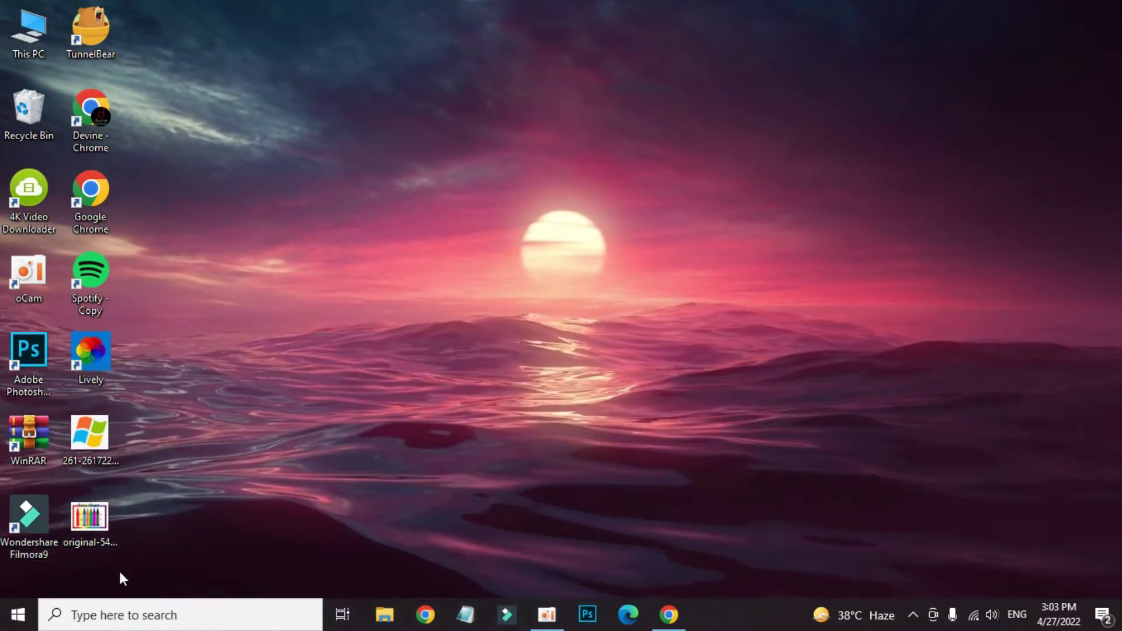
# Launch Microsoft Store from its tile in the Start menu.
pyautogui.click(18, 615)
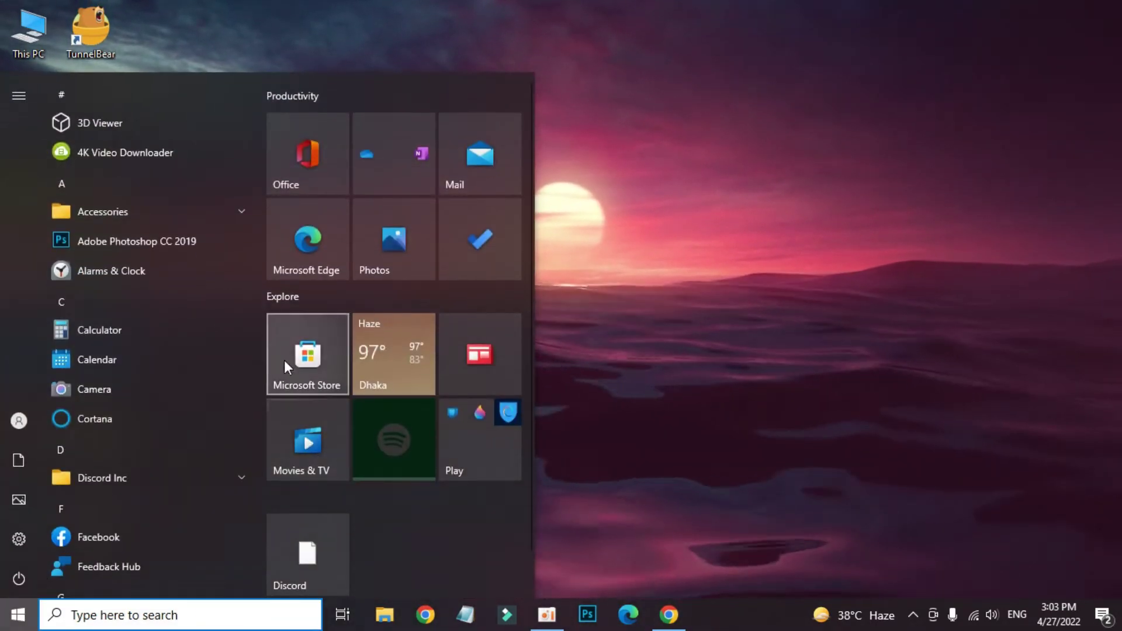
pyautogui.click(290, 360)
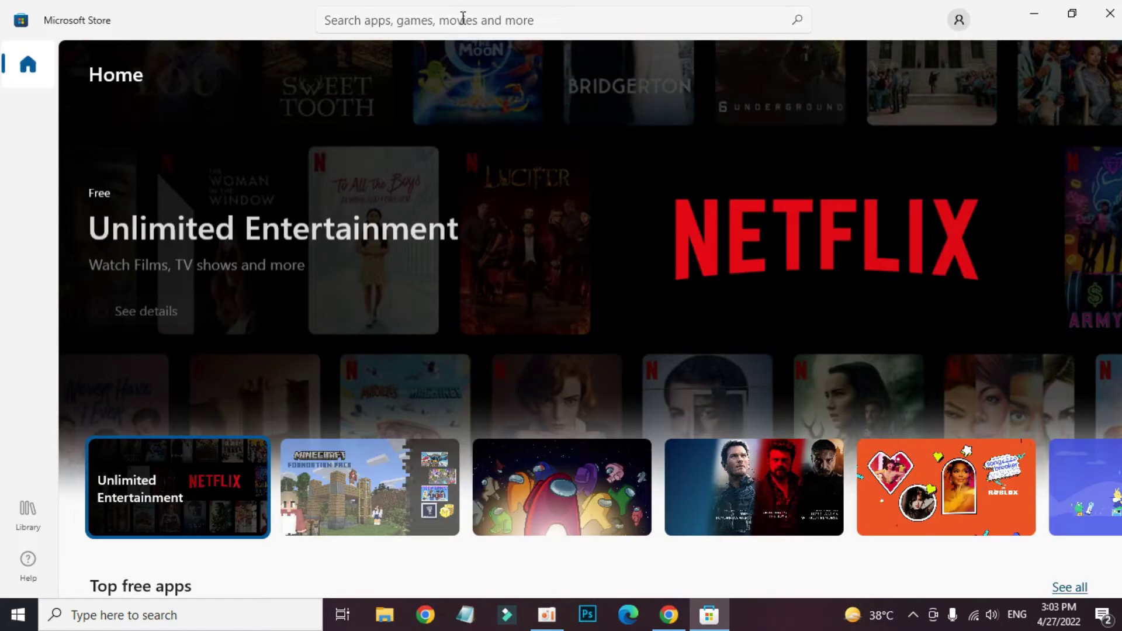
# Search the Store for "twitter" to bring up the Twitter app.
pyautogui.click(463, 18)
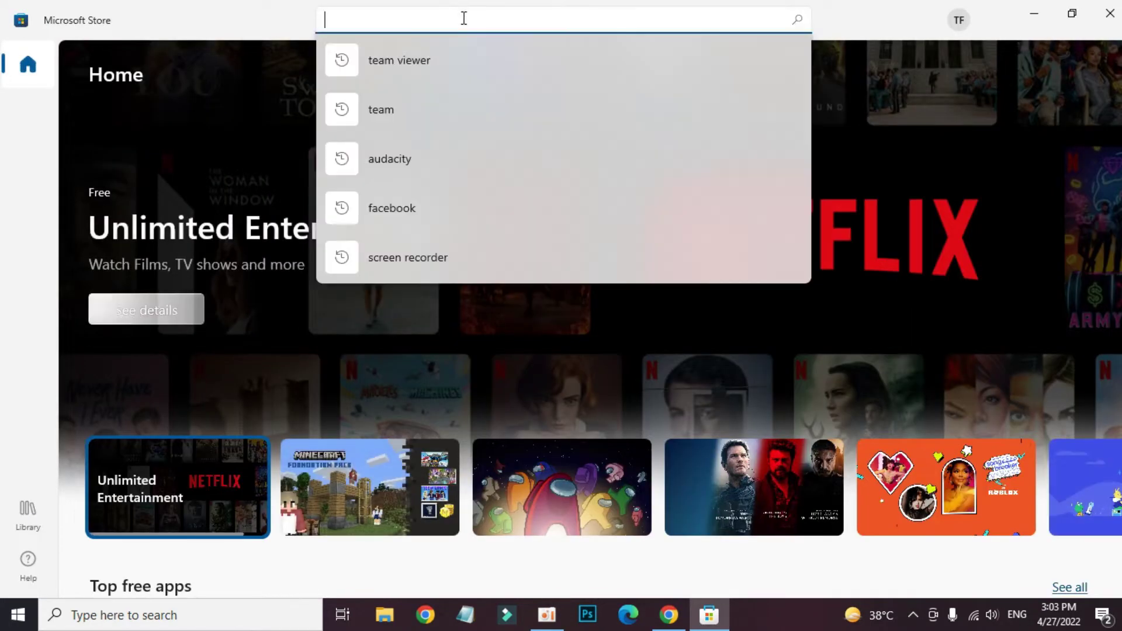
pyautogui.write('twitter')
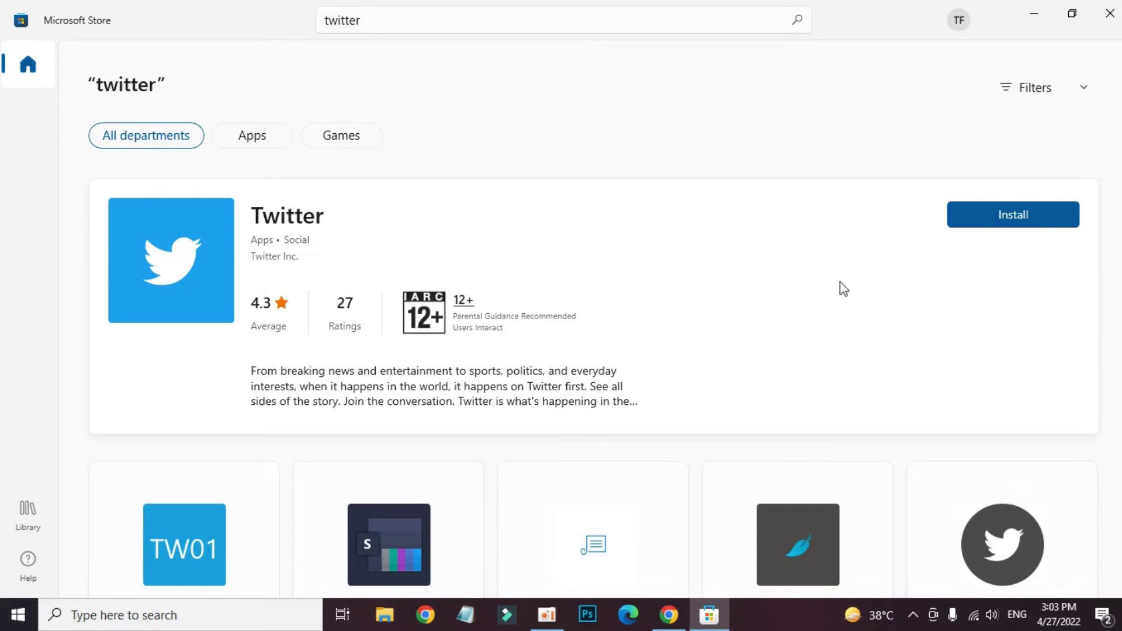
# Install the Twitter app and open its details page.
pyautogui.click(1000, 225)
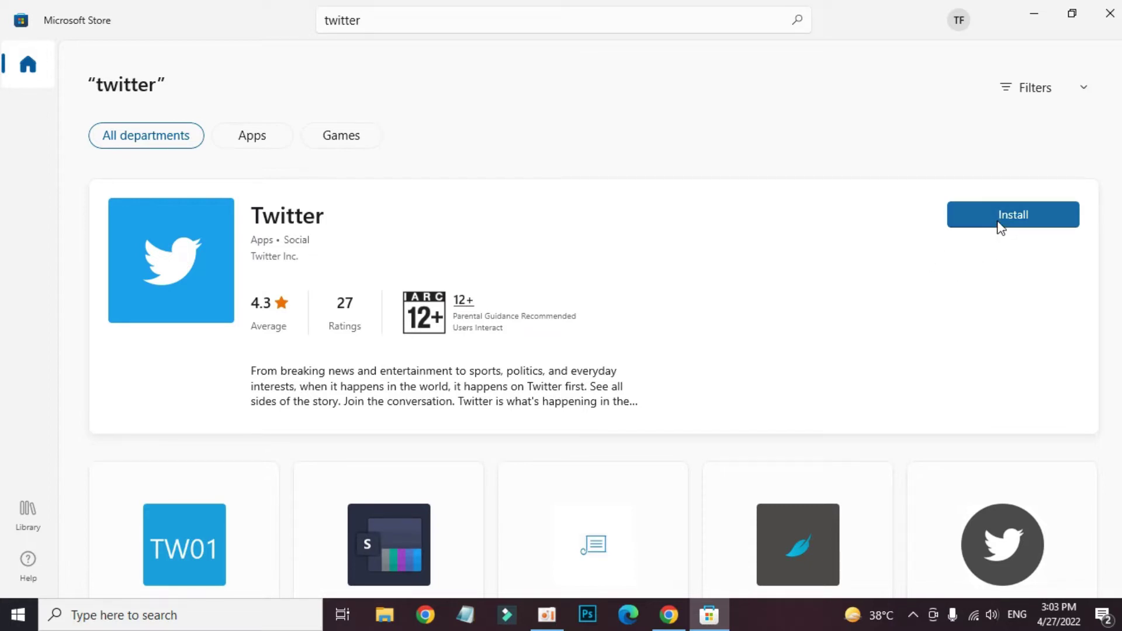
pyautogui.click(986, 219)
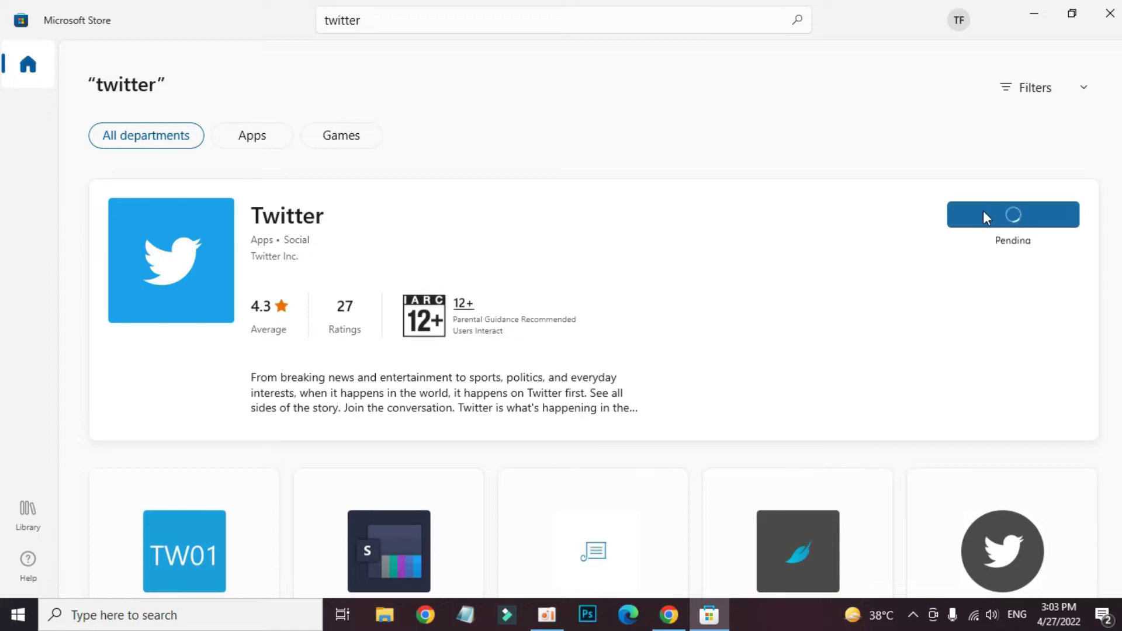
pyautogui.click(285, 227)
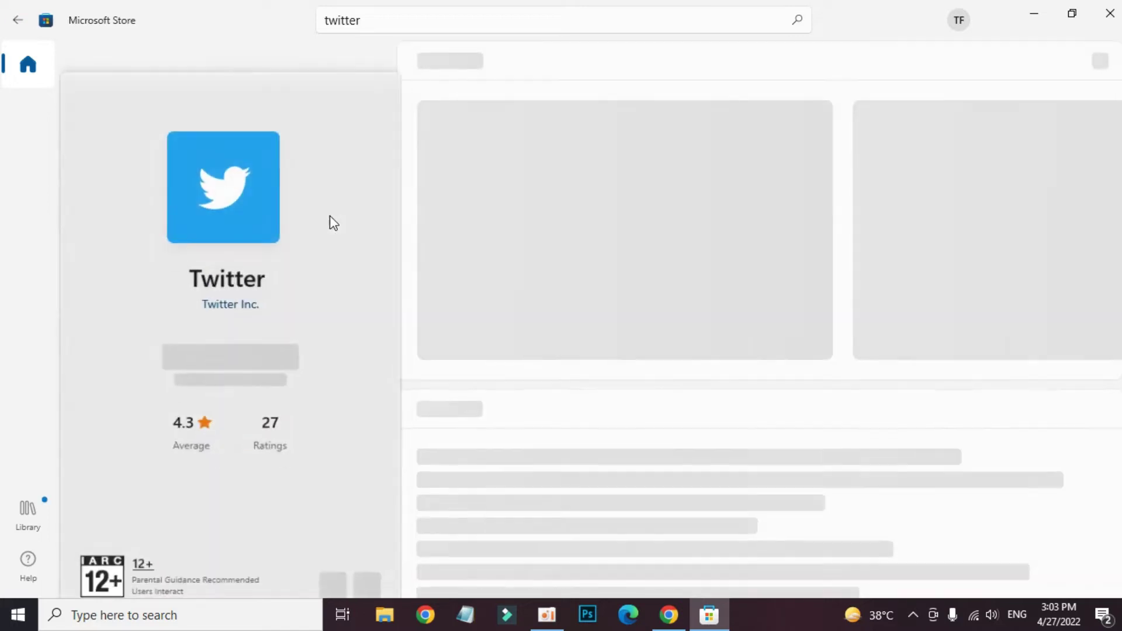
pyautogui.scroll(-1, 641, 377)
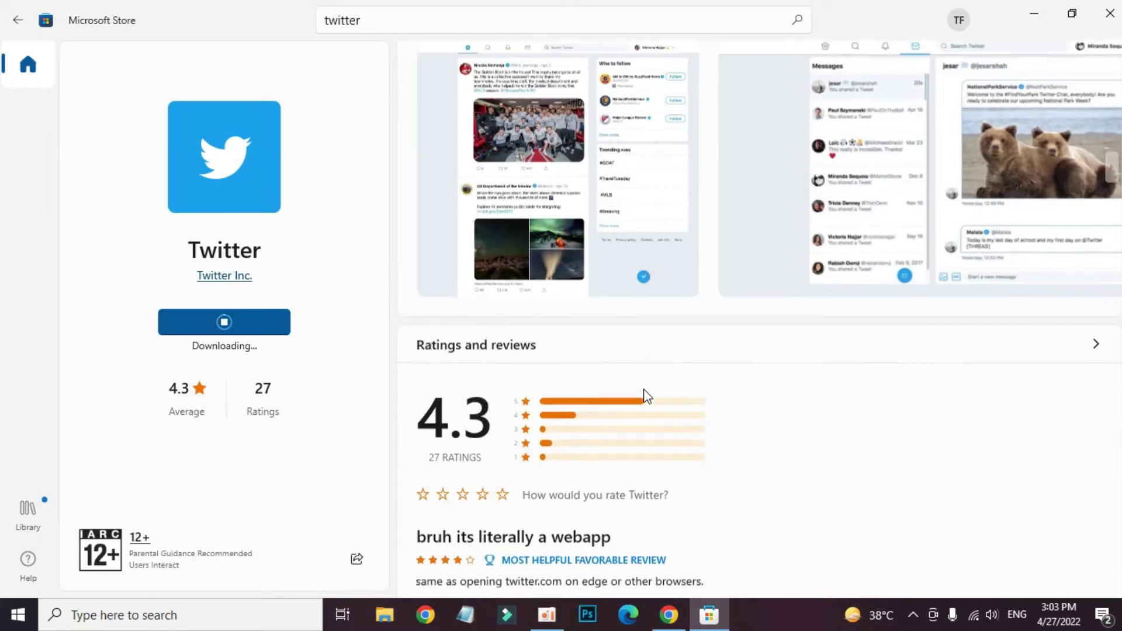
pyautogui.scroll(-2, 641, 383)
pyautogui.scroll(-2, 641, 383)
pyautogui.scroll(-3, 641, 383)
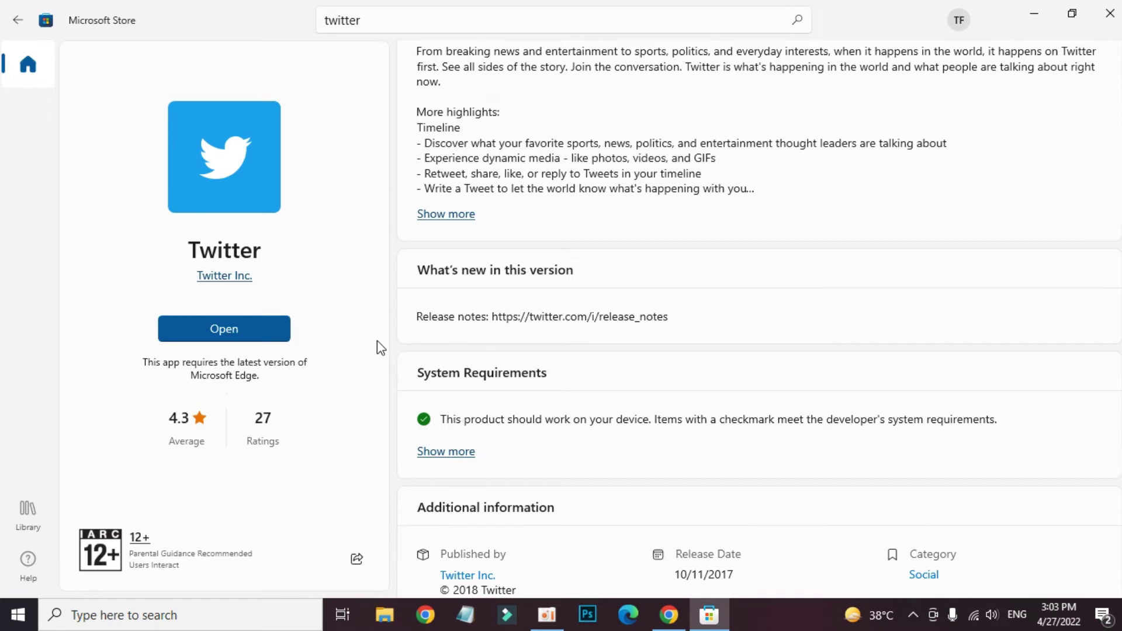
# Open Twitter and allow pinning it to the taskbar and Start.
pyautogui.click(257, 326)
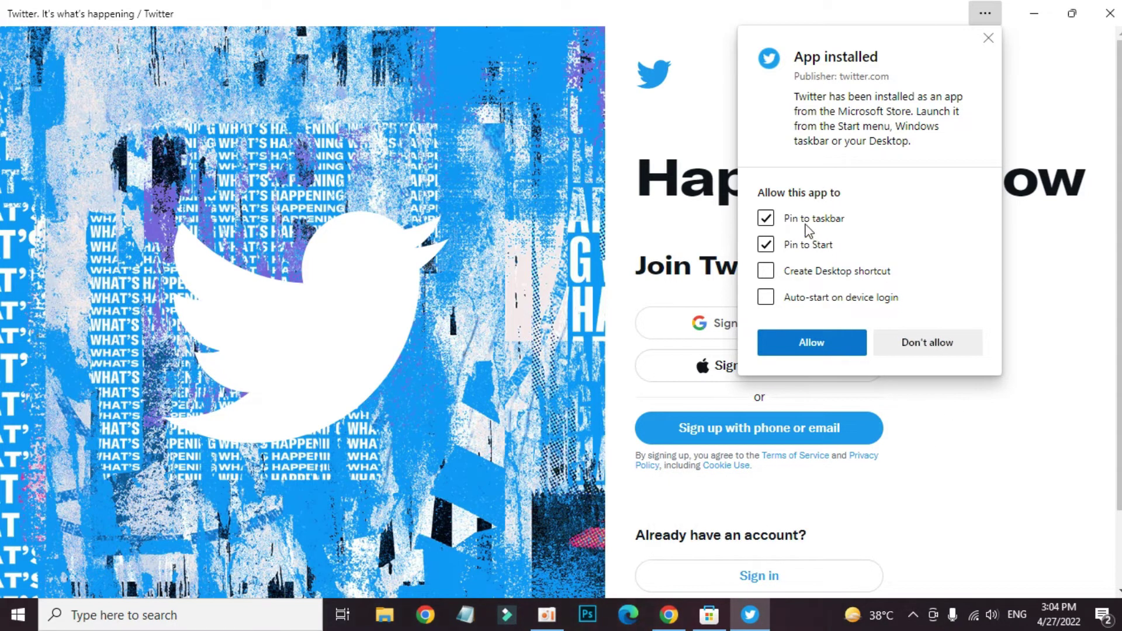
pyautogui.click(812, 343)
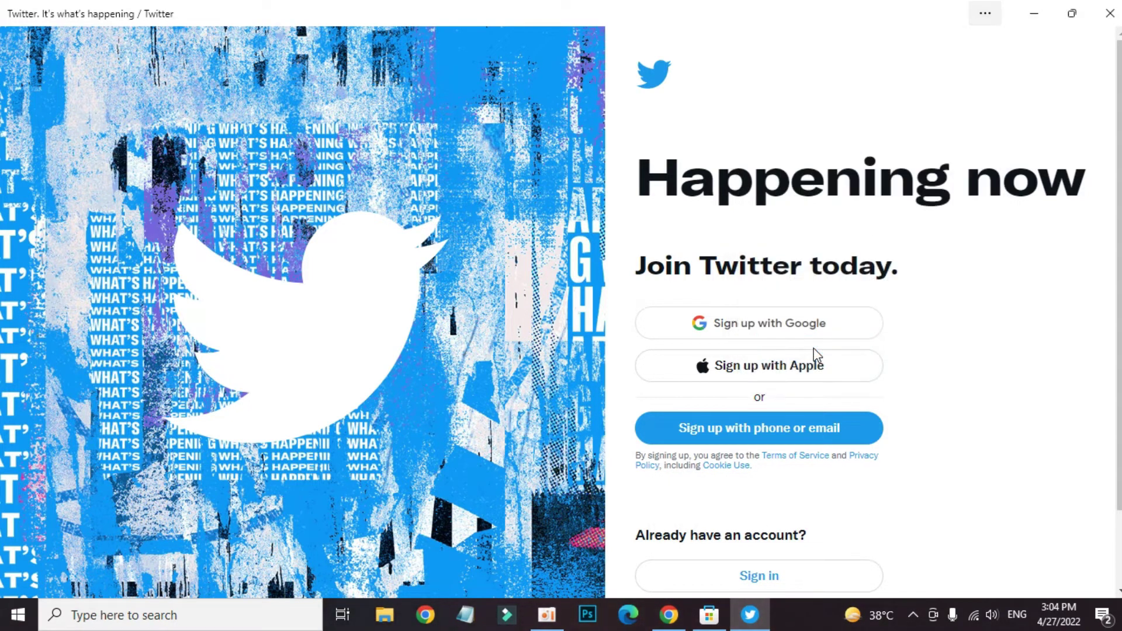
# Minimize the Twitter and Store windows and check Twitter in the Start menu.
pyautogui.click(1037, 16)
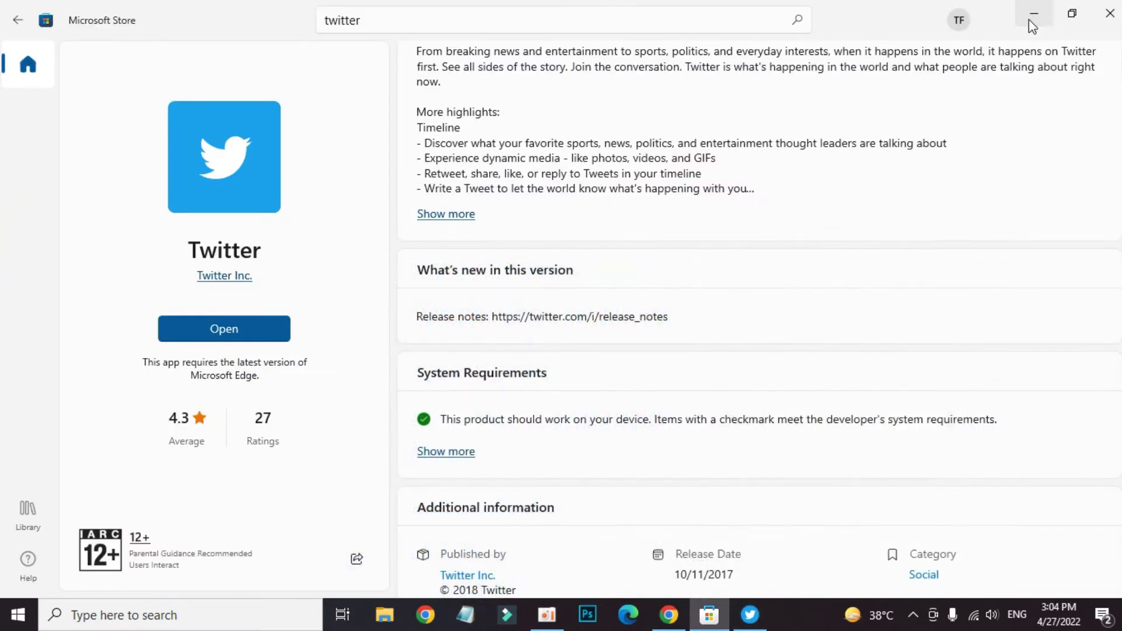
pyautogui.click(1029, 19)
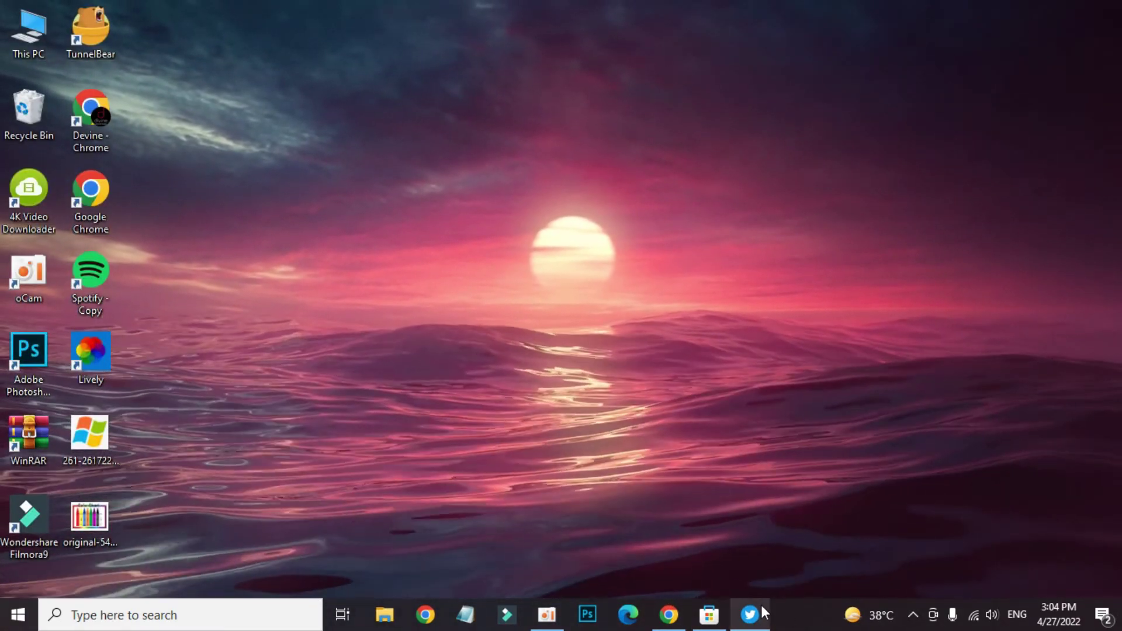
pyautogui.click(3, 619)
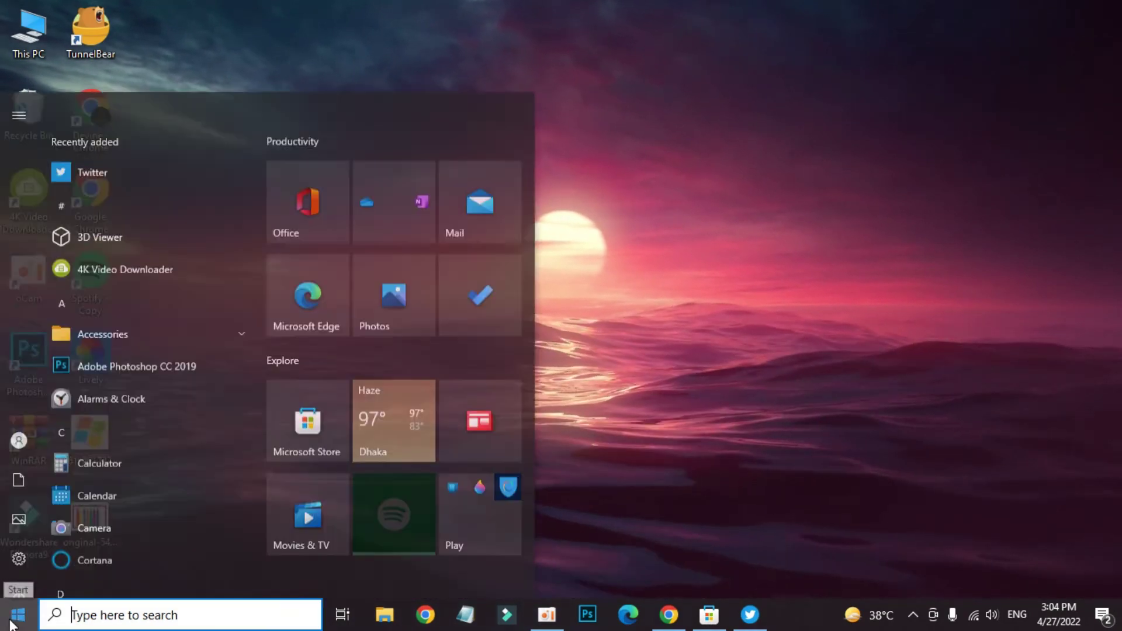